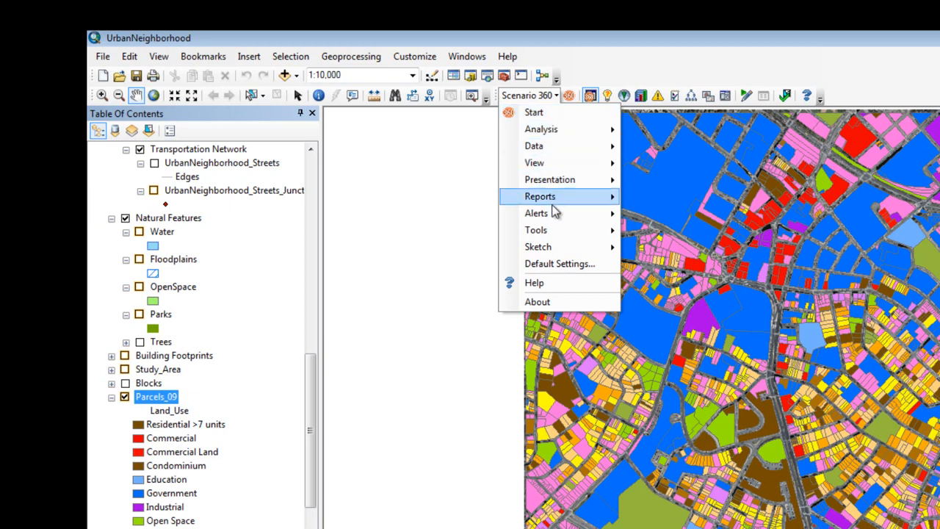
Step: Show the Decision Tools toolbar and start a new set named 360 Indicators in the 360 Indicators Wizard
{"action": "mouse_move", "coordinate": [552, 232]}
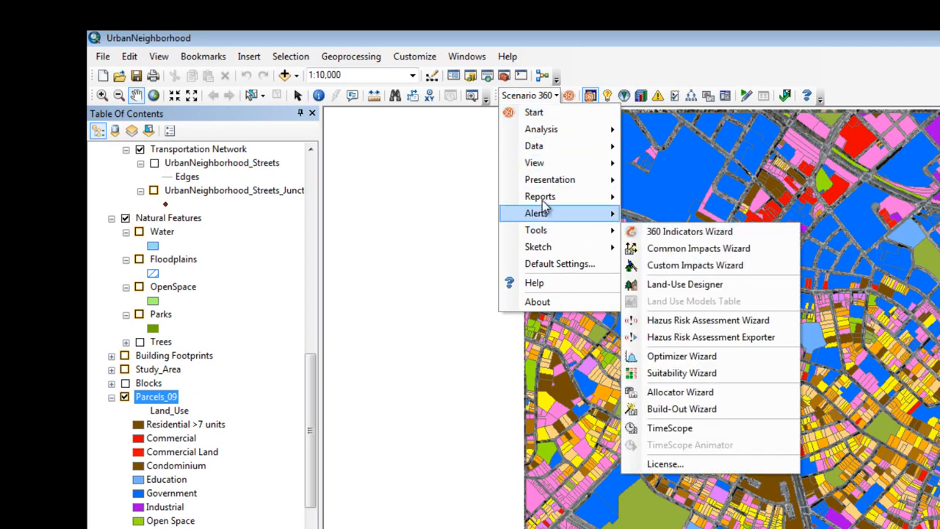
{"action": "mouse_move", "coordinate": [544, 167]}
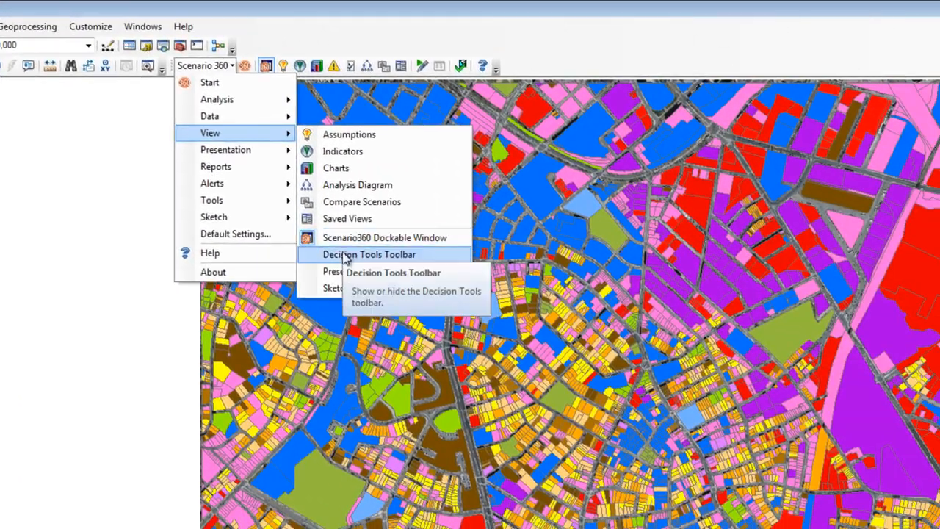
{"action": "left_click", "coordinate": [363, 256]}
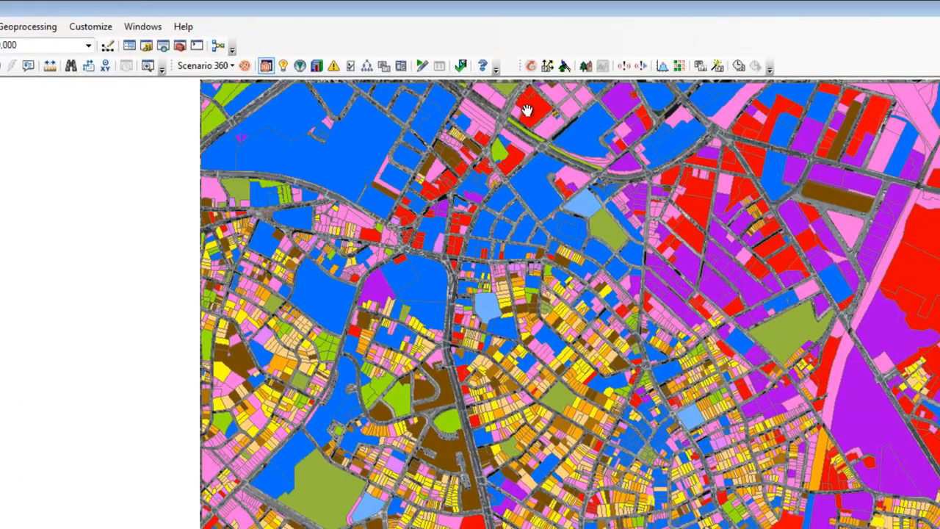
{"action": "left_click", "coordinate": [530, 66]}
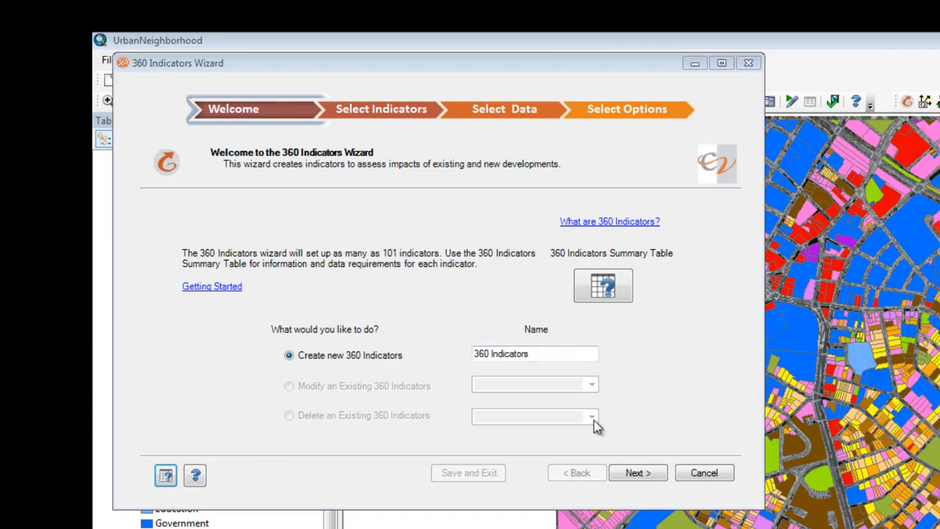
{"action": "left_click", "coordinate": [636, 473]}
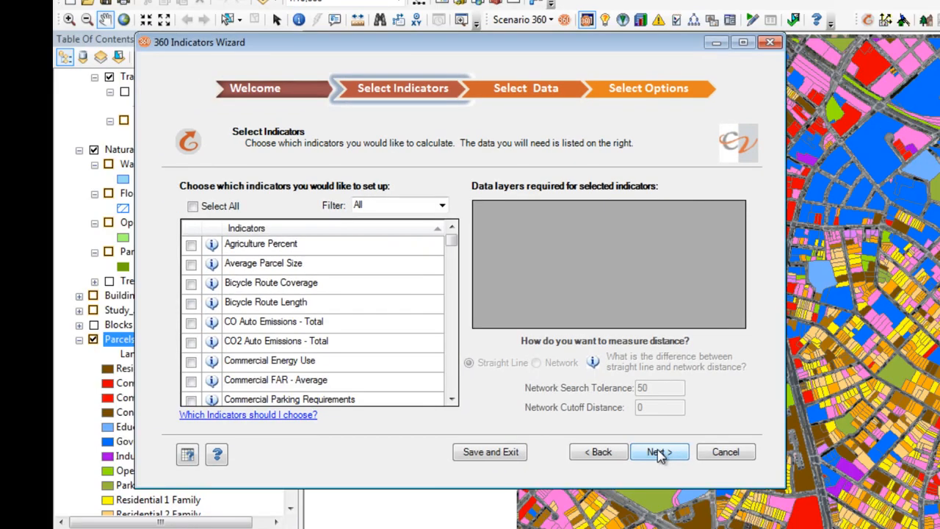
Step: Select the indicators Agriculture Percent, Average Parcel Size, Bicycle Route Coverage, Bicycle Route Length and CO Auto Emissions - Total
{"action": "left_click", "coordinate": [191, 244]}
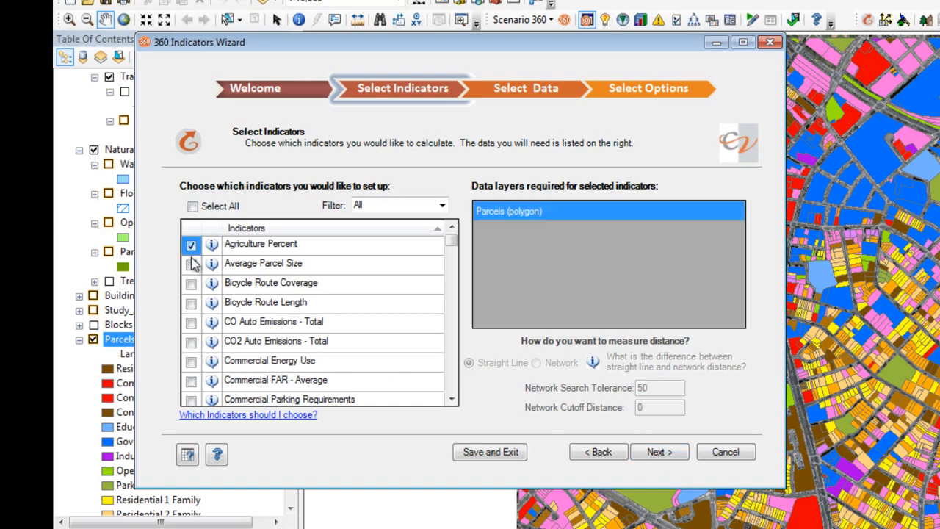
{"action": "left_click", "coordinate": [191, 264]}
{"action": "left_click", "coordinate": [191, 283]}
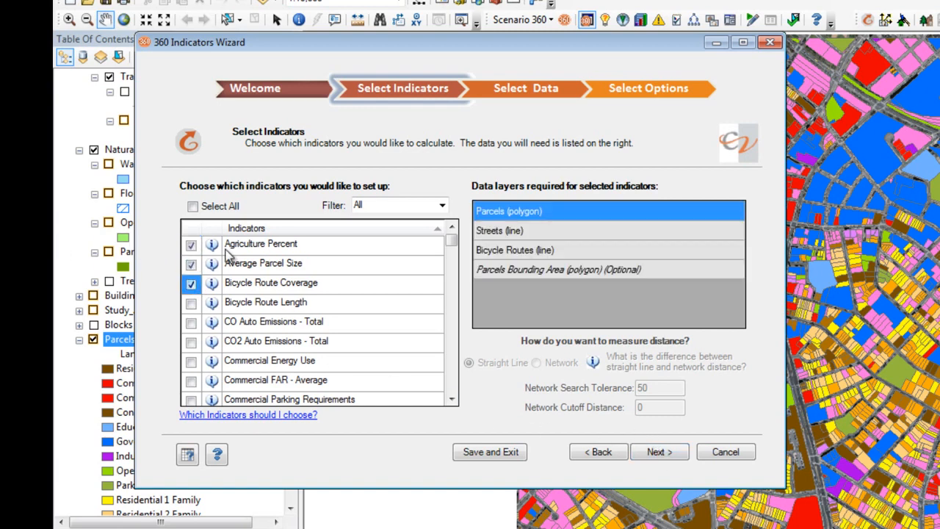
{"action": "left_click", "coordinate": [442, 206]}
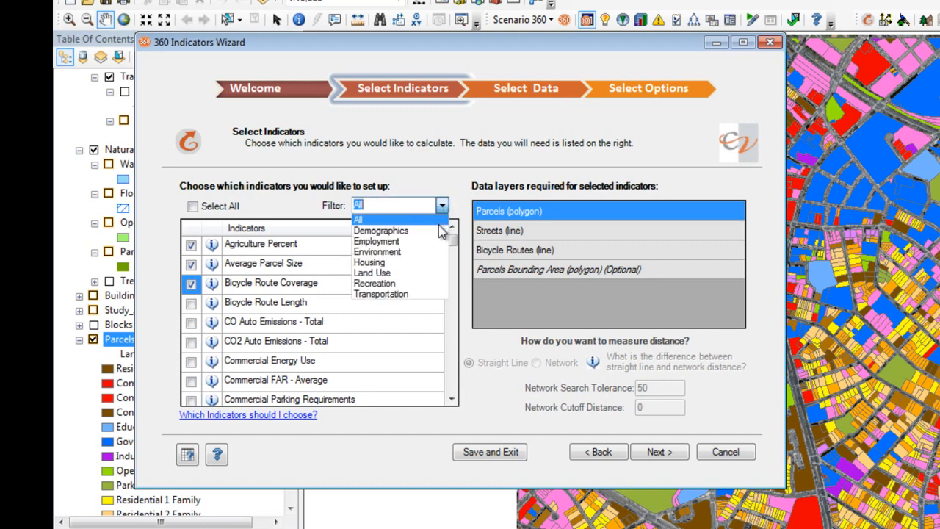
{"action": "left_click", "coordinate": [242, 246]}
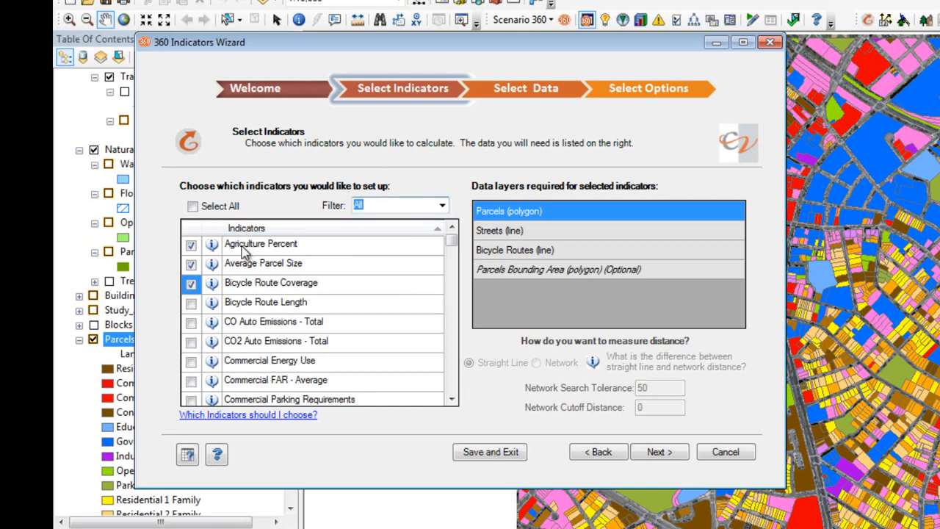
{"action": "left_click", "coordinate": [191, 303]}
{"action": "left_click", "coordinate": [192, 323]}
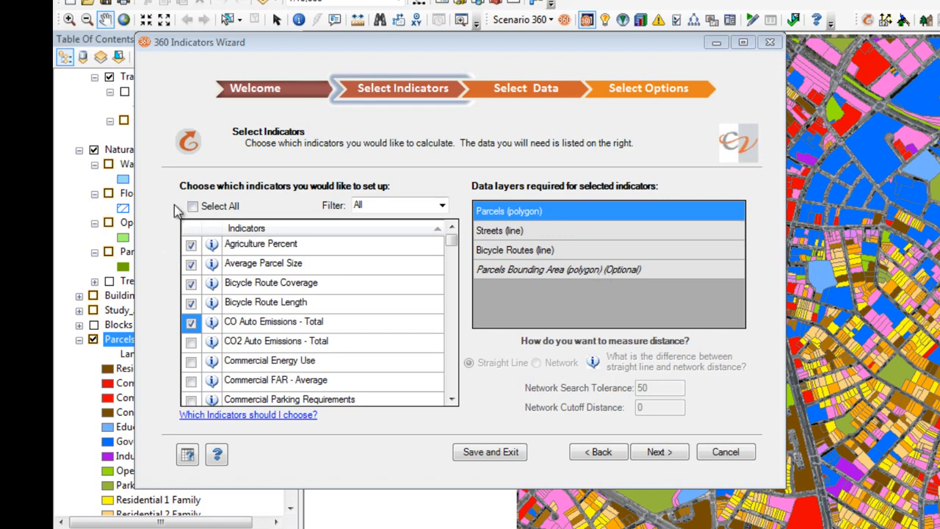
Step: Select all available indicators for setup and continue to the data source selection
{"action": "left_click", "coordinate": [193, 206]}
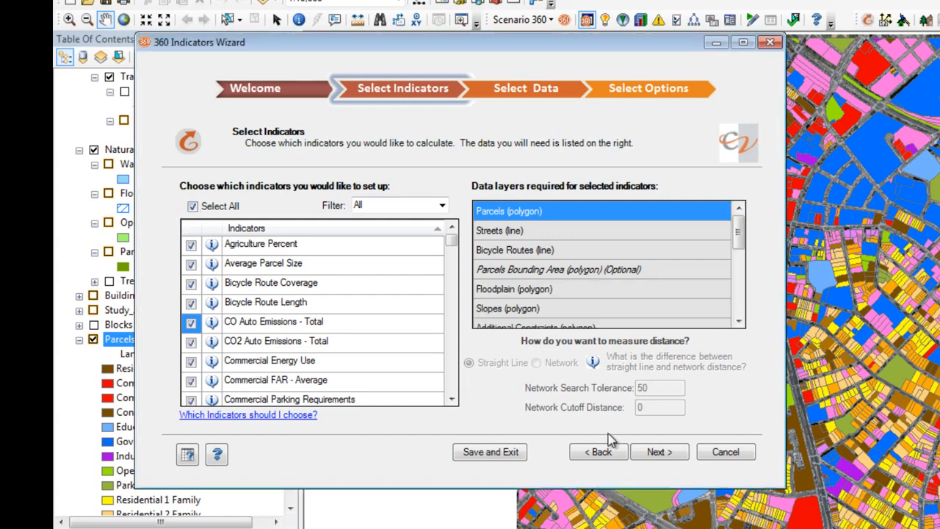
{"action": "left_click", "coordinate": [659, 455]}
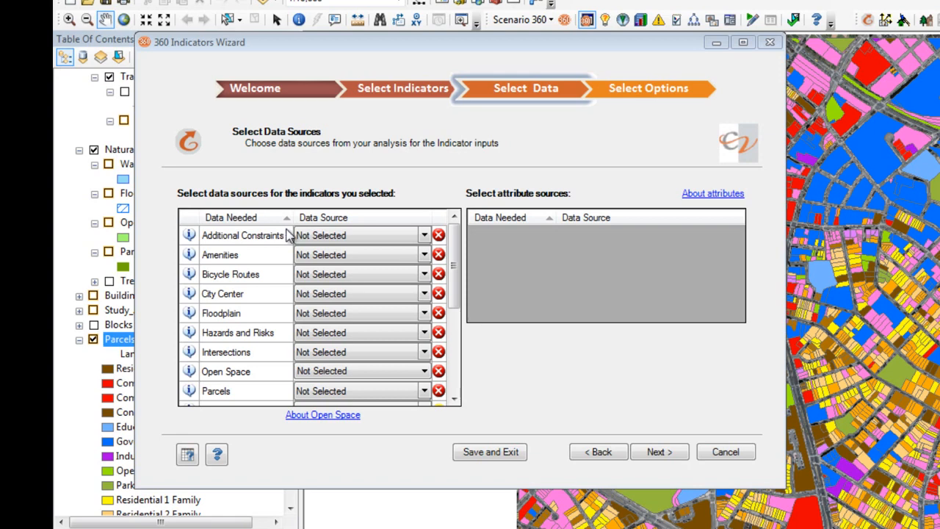
Step: Assign the data sources Water to Additional Constraints, Libraries to Amenities and Bike_Trails to Bicycle Routes
{"action": "left_click", "coordinate": [424, 235]}
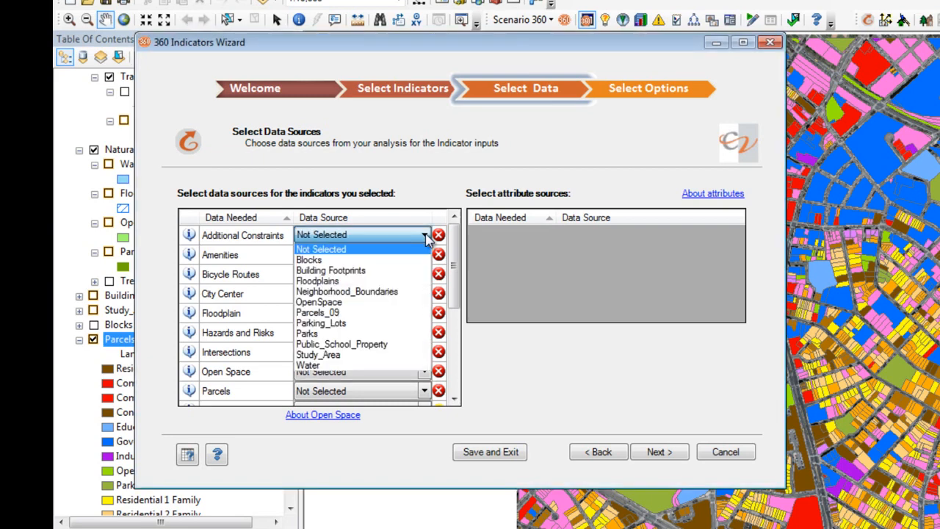
{"action": "left_click", "coordinate": [420, 364]}
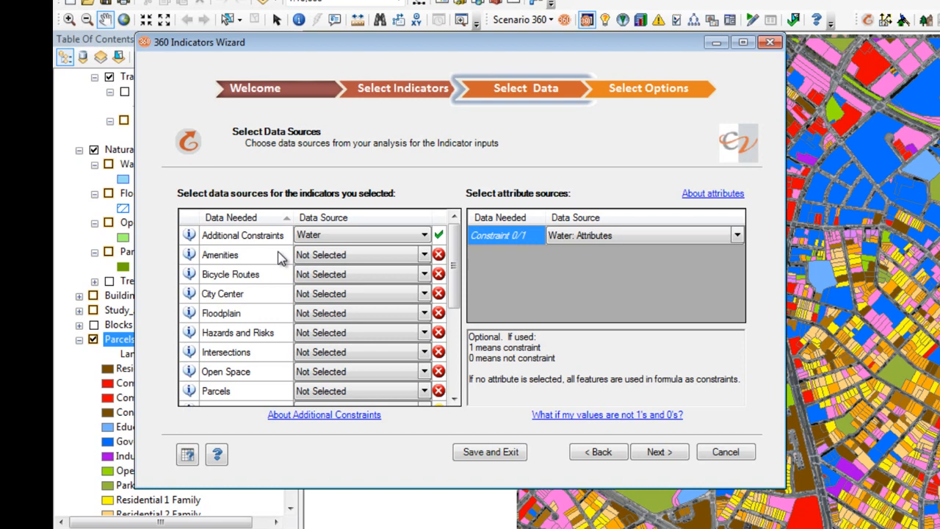
{"action": "left_click", "coordinate": [425, 259]}
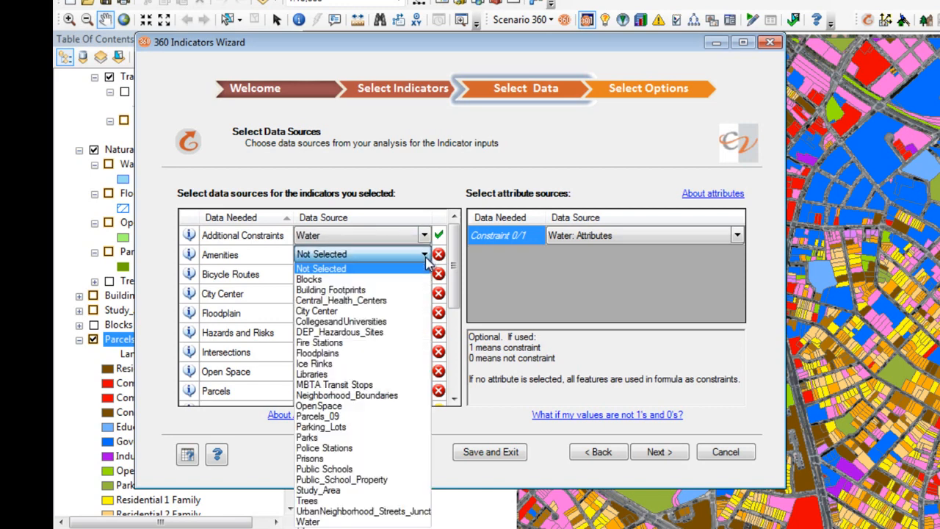
{"action": "left_click", "coordinate": [410, 373]}
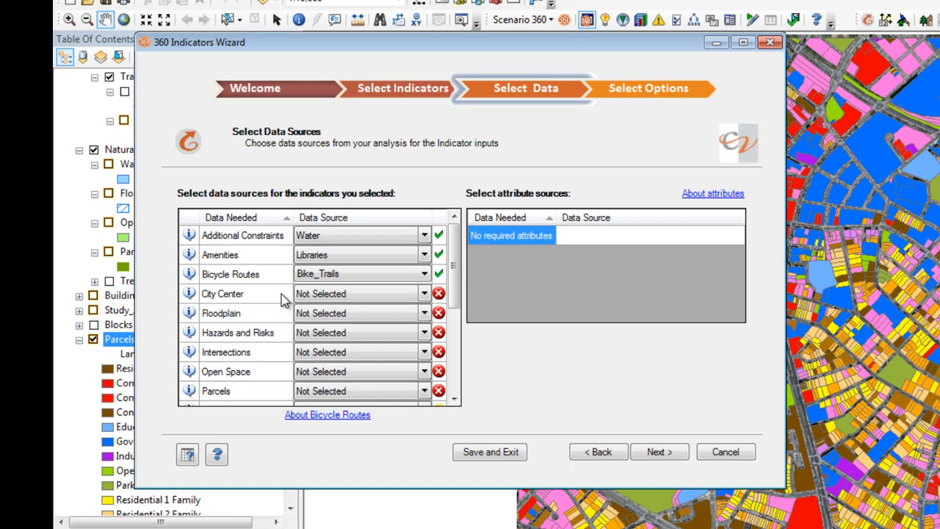
Step: Assign the City Center layer as the City Center data source and the Floodplains layer as the Floodplain source
{"action": "left_click", "coordinate": [425, 293]}
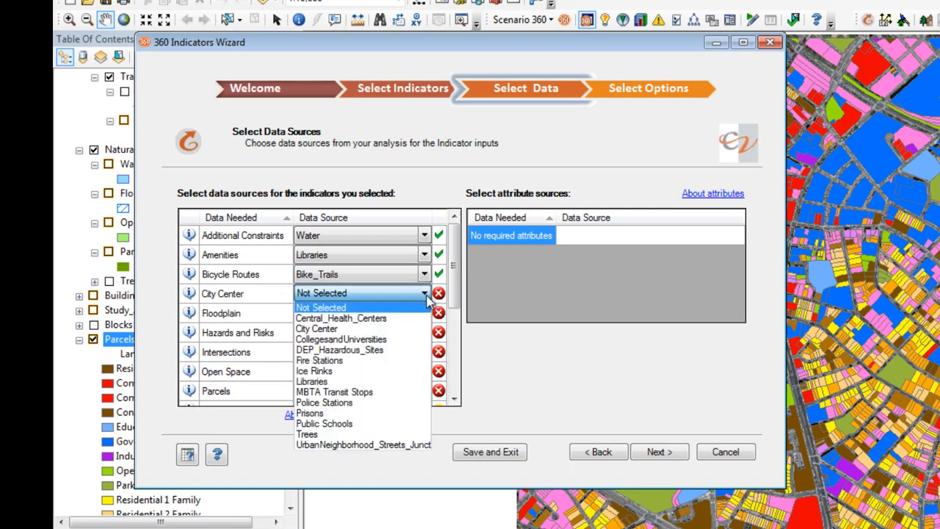
{"action": "left_click", "coordinate": [327, 327]}
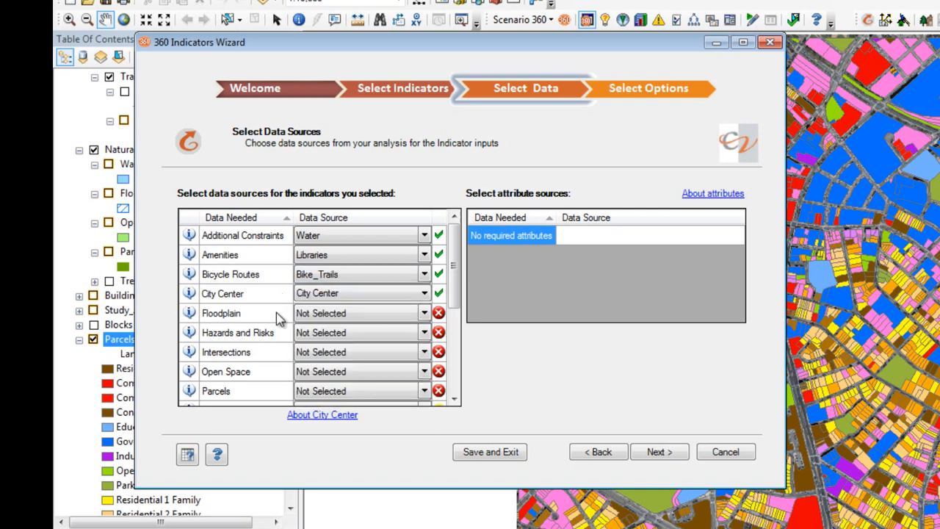
{"action": "left_click", "coordinate": [426, 314]}
{"action": "left_click", "coordinate": [411, 358]}
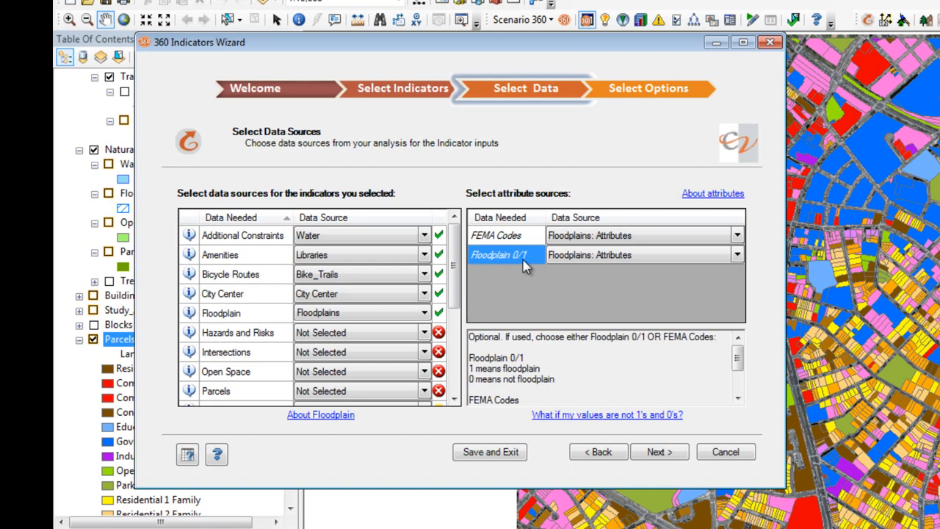
Step: Assign DEP_Hazardous_Sites to Hazards and Risks and the UrbanNeighborhood_Streets junctions layer to Intersections
{"action": "left_click", "coordinate": [281, 334]}
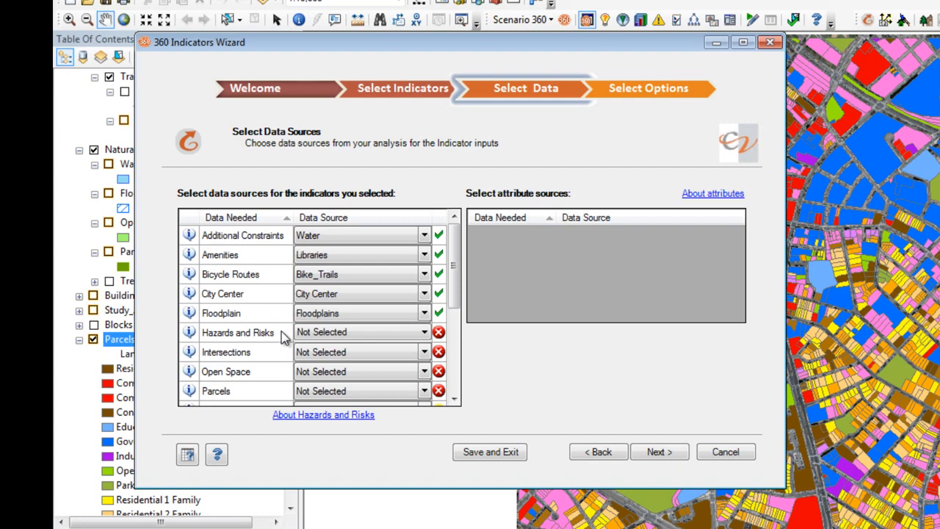
{"action": "left_click", "coordinate": [424, 332]}
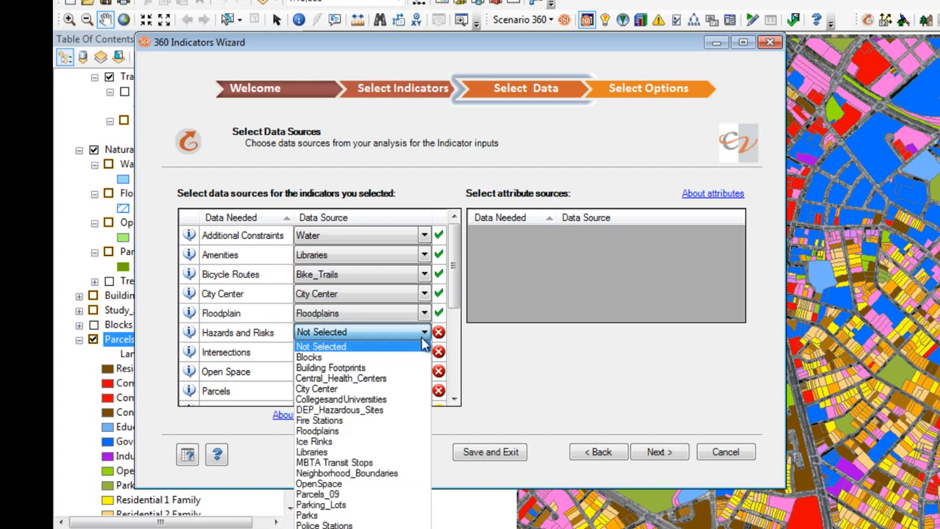
{"action": "left_click", "coordinate": [397, 410]}
{"action": "left_click", "coordinate": [268, 353]}
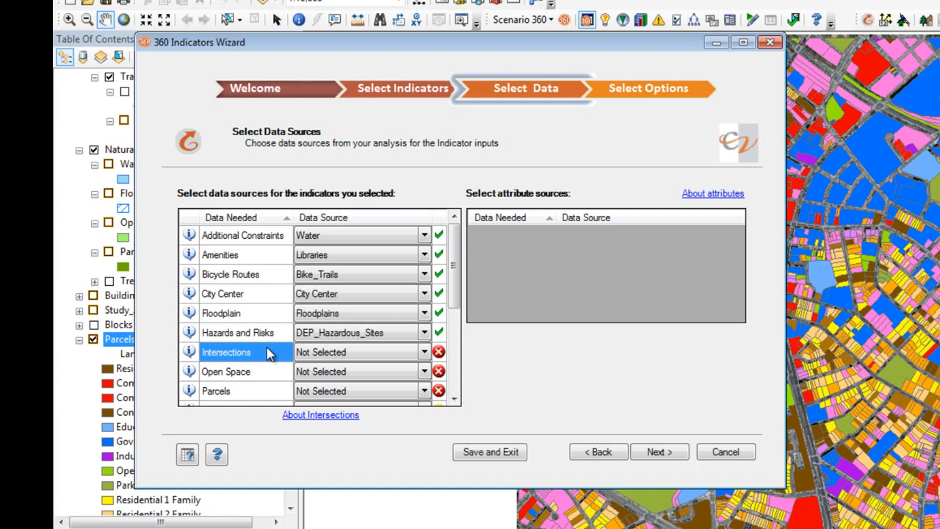
Step: Assign the OpenSpace layer to Open Space and the Parcels_09 layer to Parcels as data sources
{"action": "left_click", "coordinate": [273, 375]}
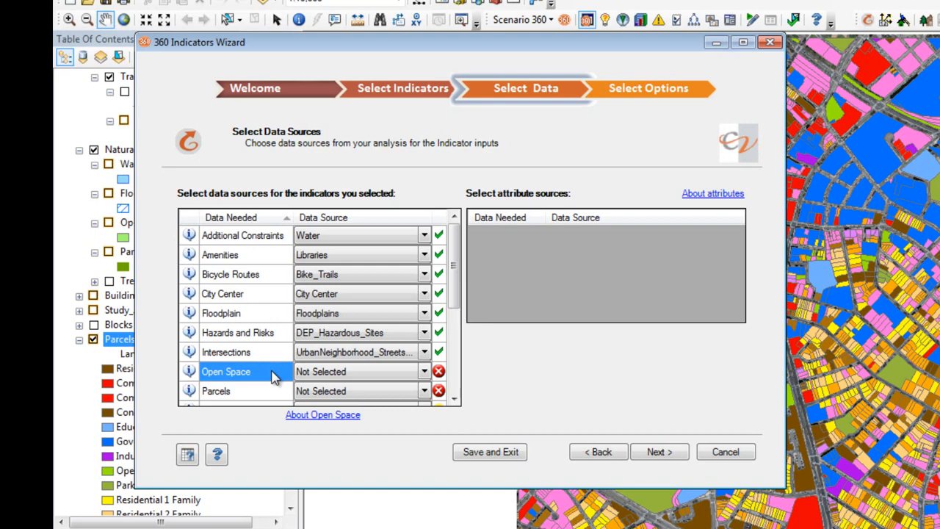
{"action": "left_click", "coordinate": [270, 393]}
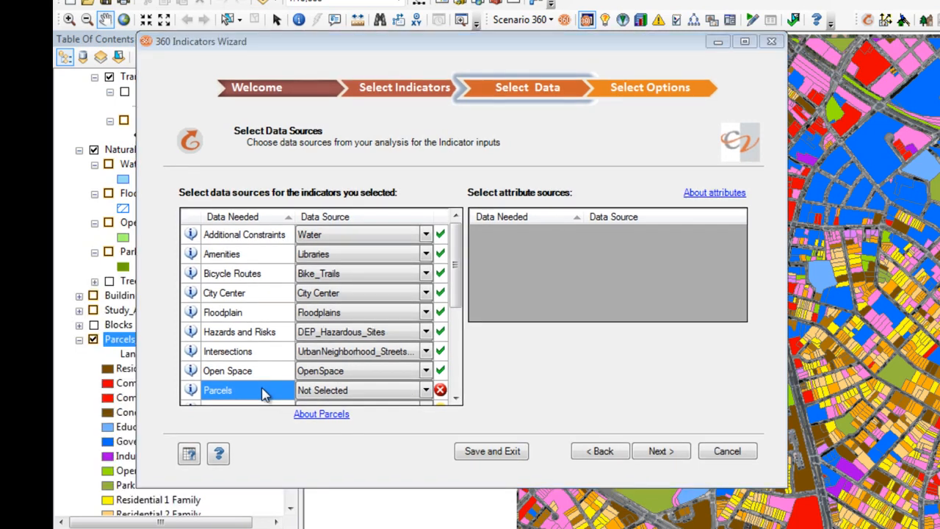
{"action": "left_click", "coordinate": [425, 391]}
{"action": "left_click", "coordinate": [417, 471]}
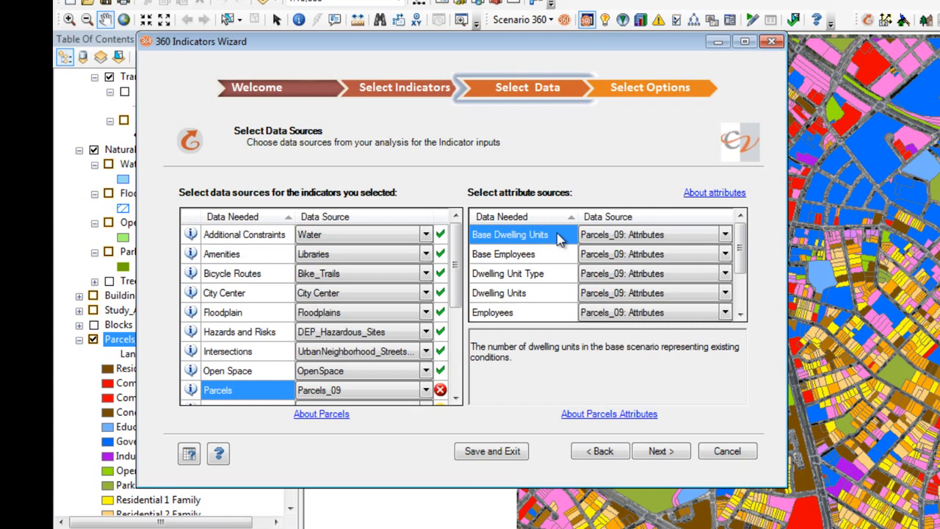
Step: Set the parcel attribute sources to Parcels_09:DU_Types for Dwelling Unit Type and Parcels_09:Dwelling_Units for Dwelling Units
{"action": "left_click", "coordinate": [562, 274]}
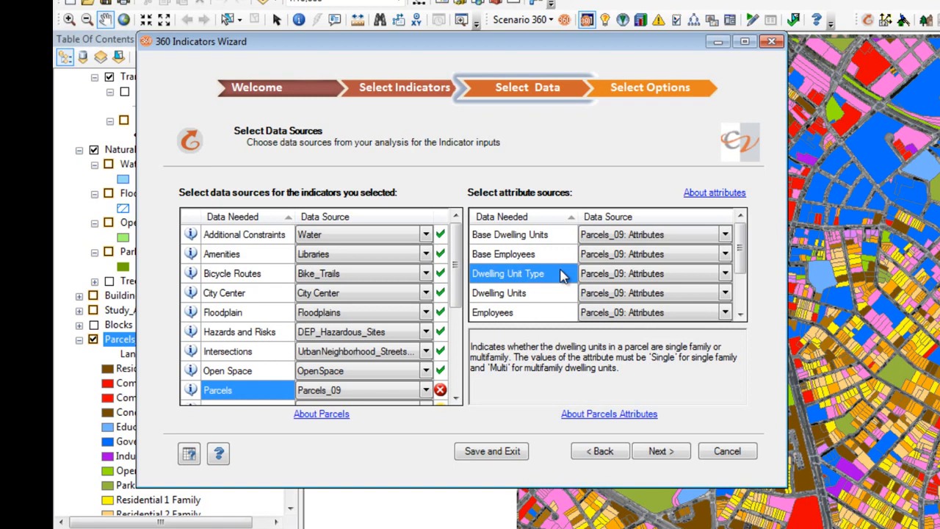
{"action": "left_click", "coordinate": [725, 273]}
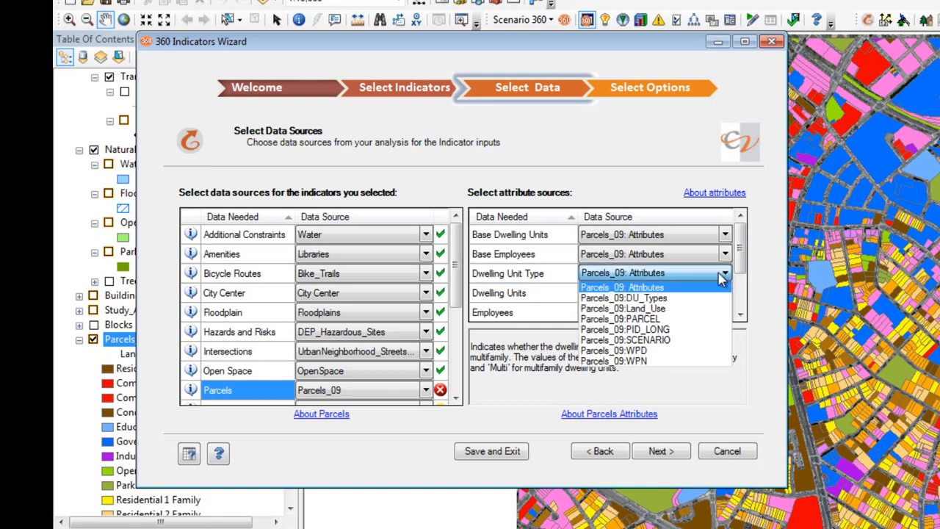
{"action": "left_click", "coordinate": [717, 299]}
{"action": "left_click", "coordinate": [546, 294]}
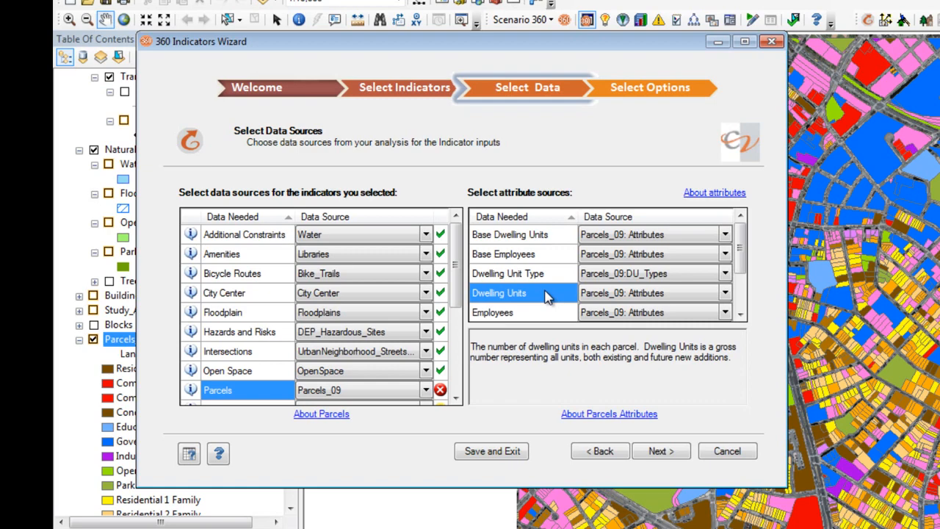
{"action": "left_click", "coordinate": [725, 293]}
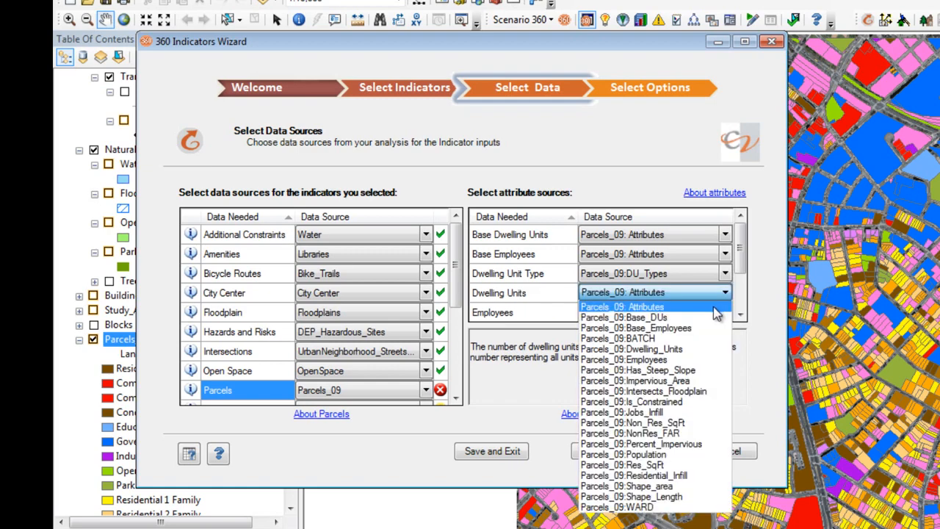
{"action": "left_click", "coordinate": [709, 348]}
Step: Set the parcel attribute sources to Parcels_09:Employees for Employees and Parcels_09:Land_Use for Land Use
{"action": "left_click", "coordinate": [559, 316]}
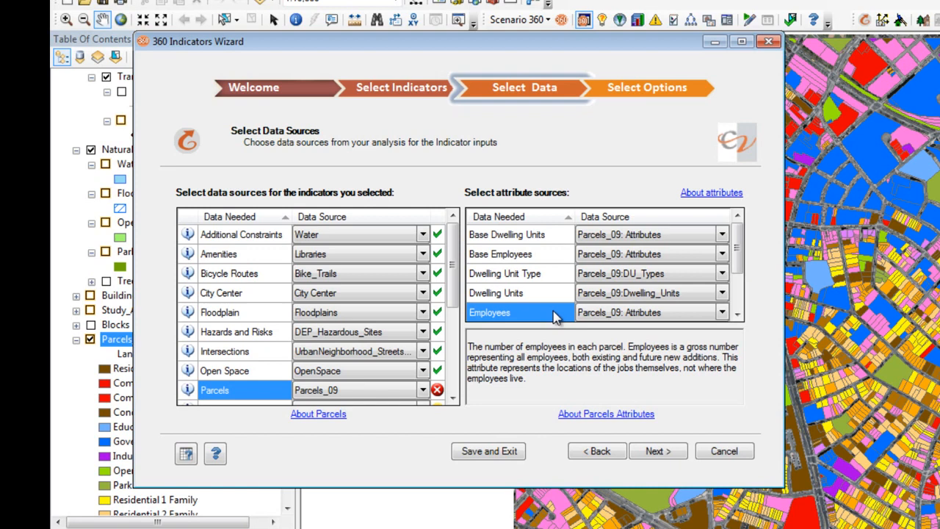
{"action": "scroll", "coordinate": [554, 315], "scroll_direction": "down", "scroll_amount": 2}
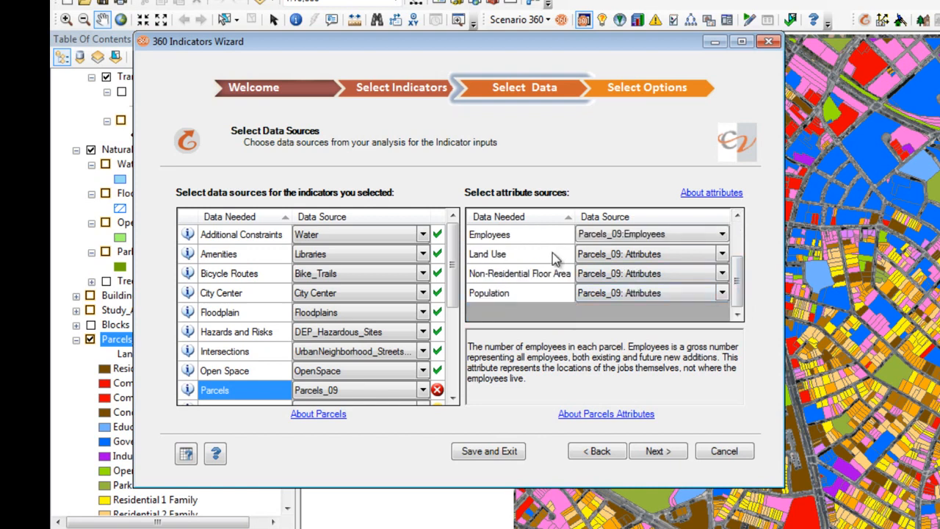
{"action": "left_click", "coordinate": [552, 253]}
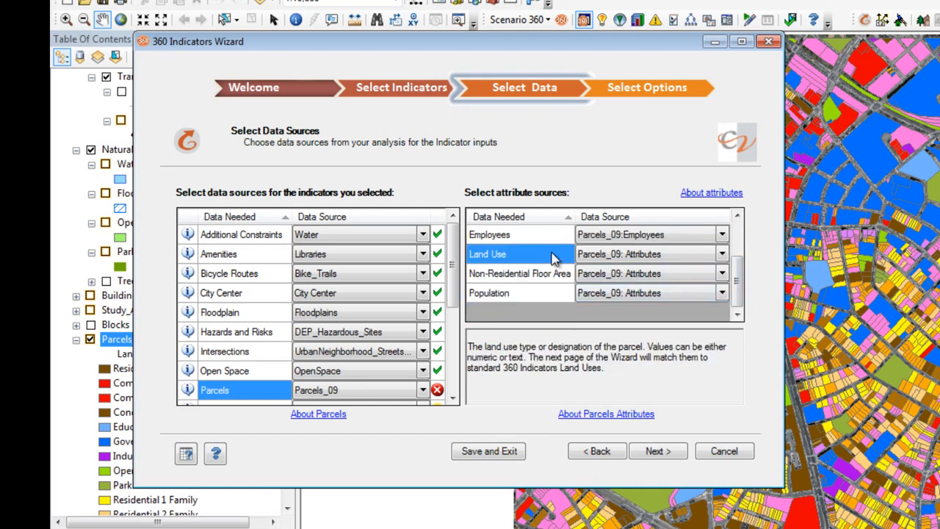
{"action": "left_click", "coordinate": [722, 254]}
{"action": "left_click", "coordinate": [711, 393]}
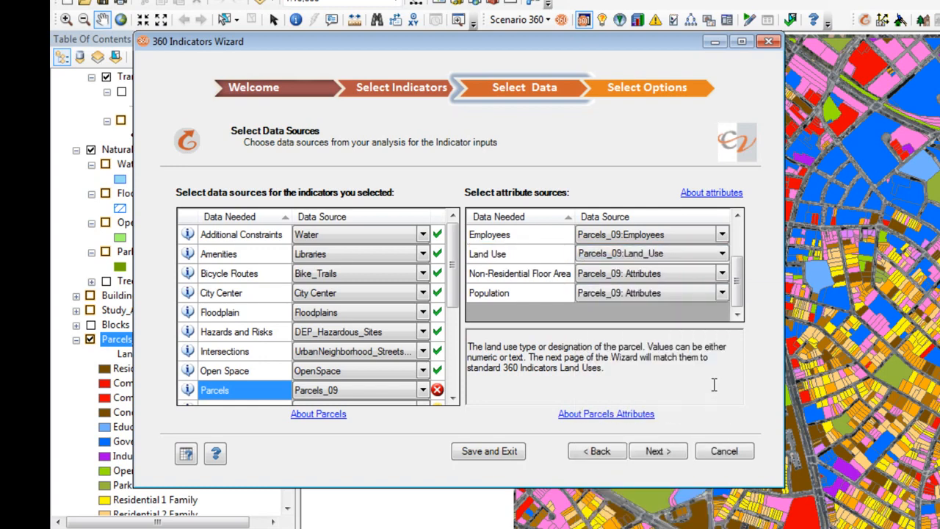
Step: Set the Non-Residential Floor Area attribute source to Parcels_09:Non_Res_SqFt and look through the attribute choices for Population
{"action": "left_click", "coordinate": [555, 274]}
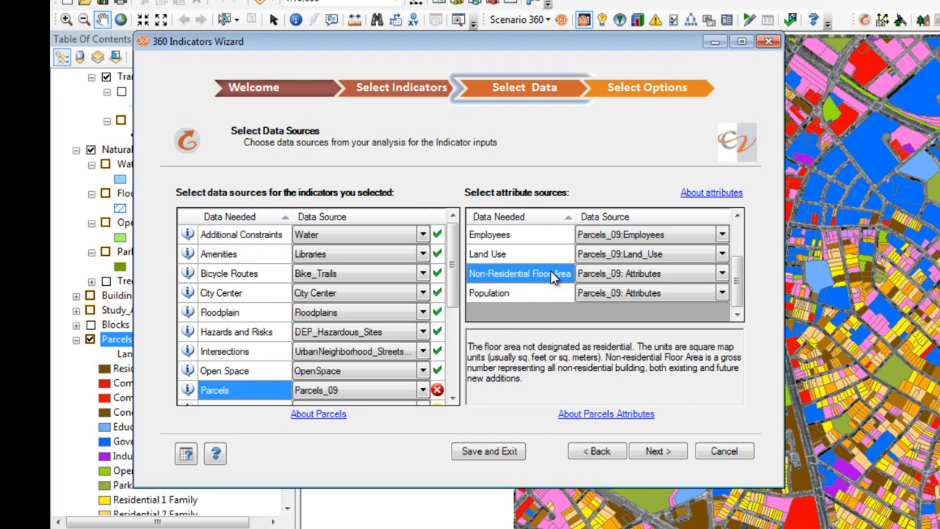
{"action": "left_click", "coordinate": [544, 294]}
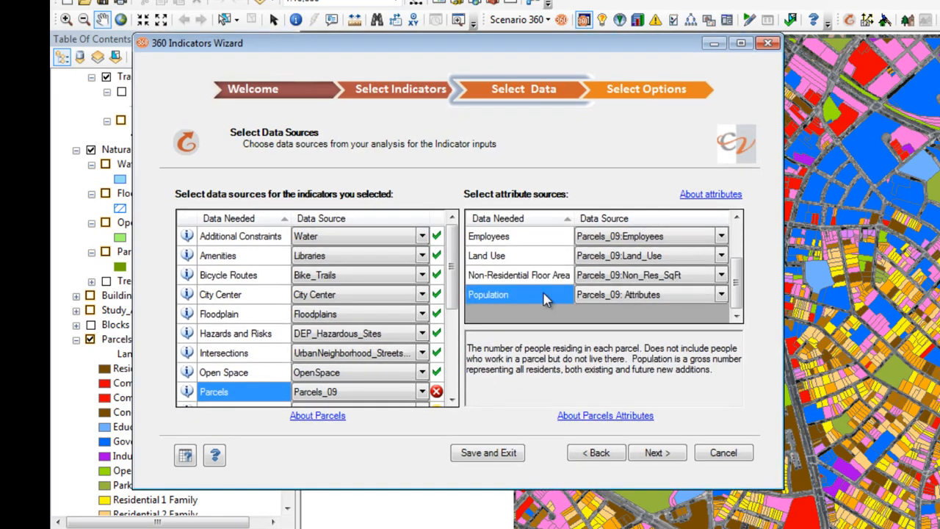
{"action": "left_click", "coordinate": [723, 295]}
{"action": "left_click", "coordinate": [723, 295]}
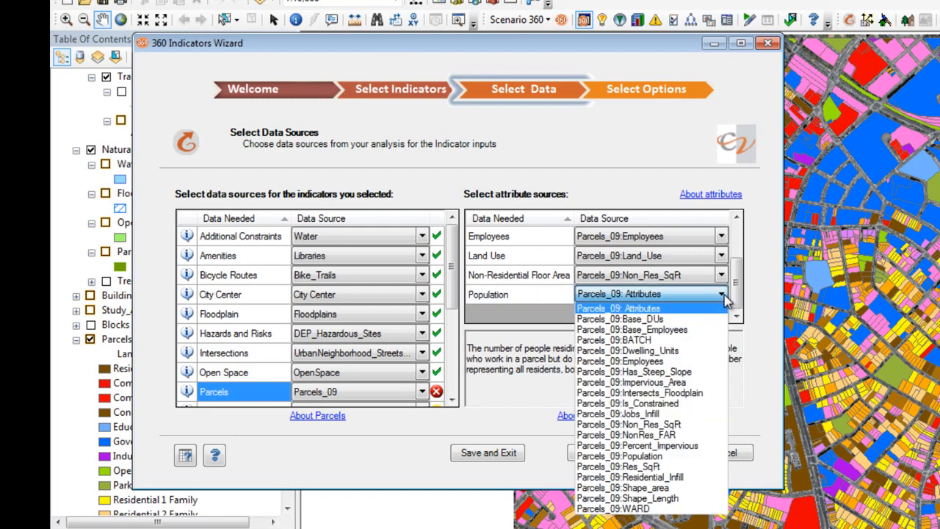
{"action": "left_click", "coordinate": [705, 450]}
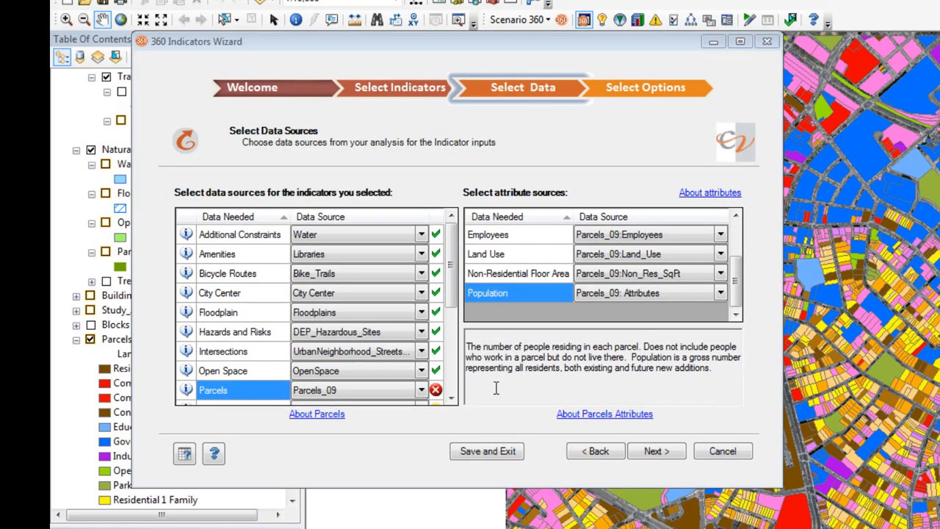
Step: Proceed to the wizard's options page, agreeing to remove the indicators that depend on missing data sources
{"action": "left_click", "coordinate": [656, 450]}
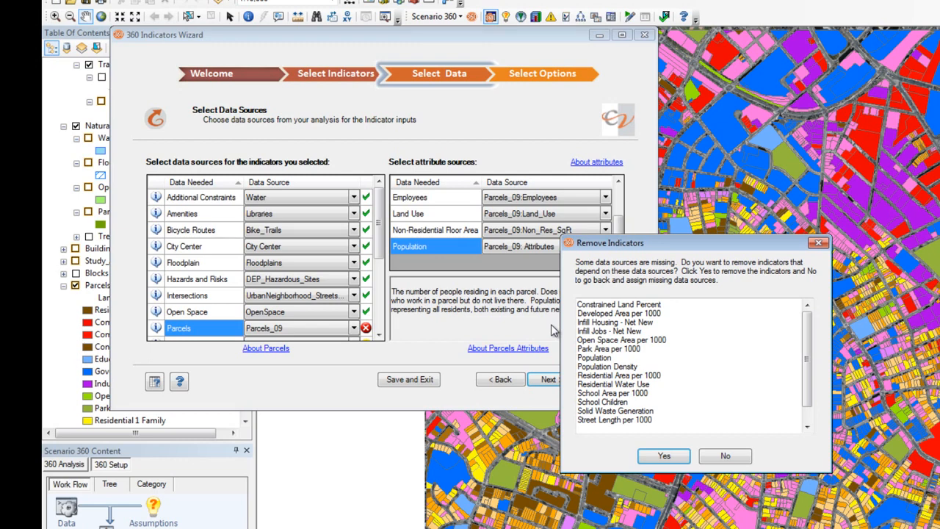
{"action": "left_click", "coordinate": [648, 455]}
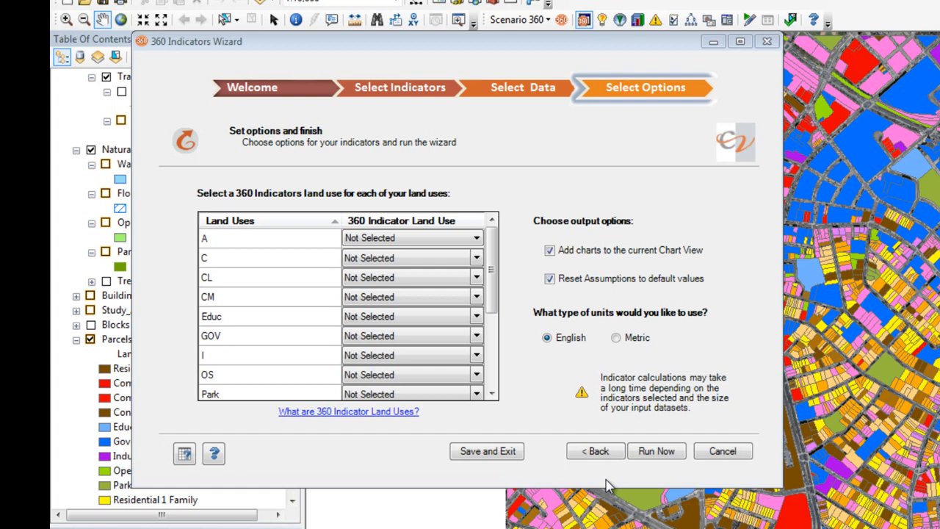
Step: Match land use A to Residential High Density and land use C to Commercial
{"action": "left_click", "coordinate": [312, 241]}
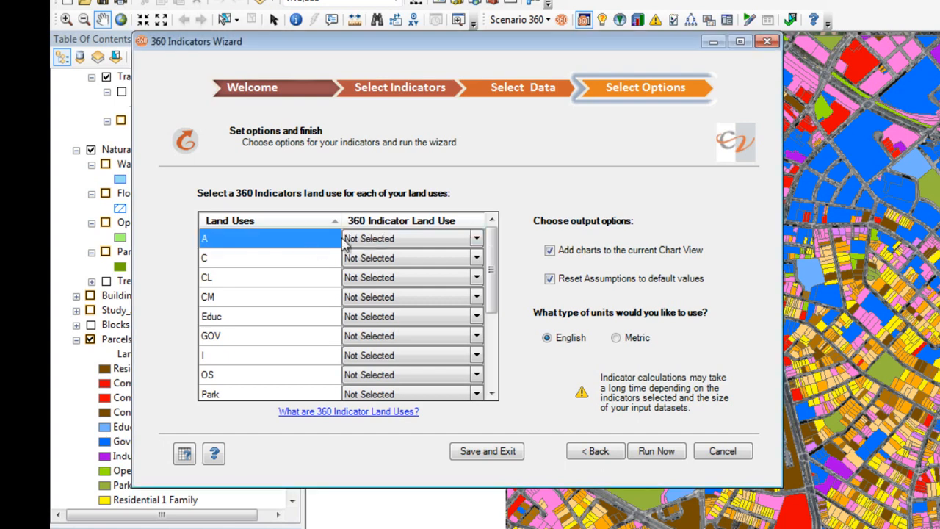
{"action": "left_click", "coordinate": [478, 239]}
{"action": "left_click", "coordinate": [477, 238]}
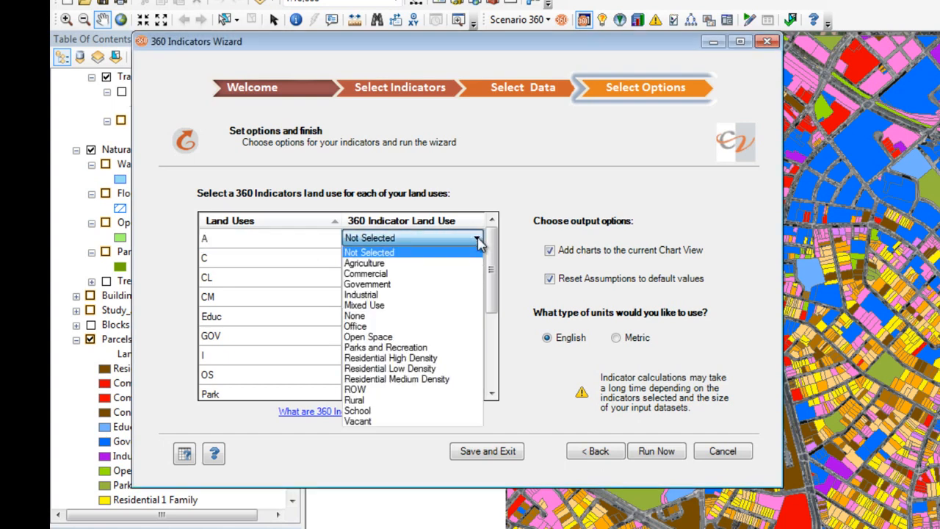
{"action": "left_click", "coordinate": [472, 358]}
{"action": "left_click", "coordinate": [304, 259]}
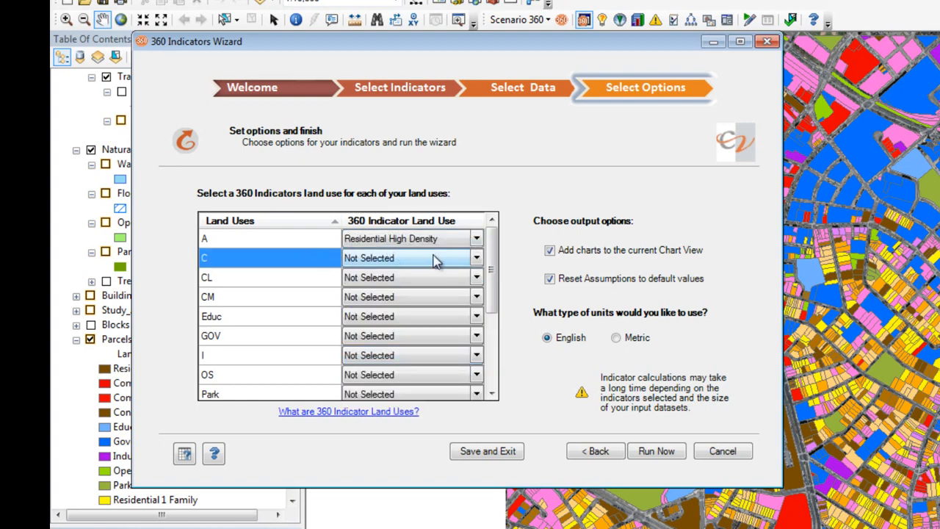
{"action": "left_click", "coordinate": [477, 258]}
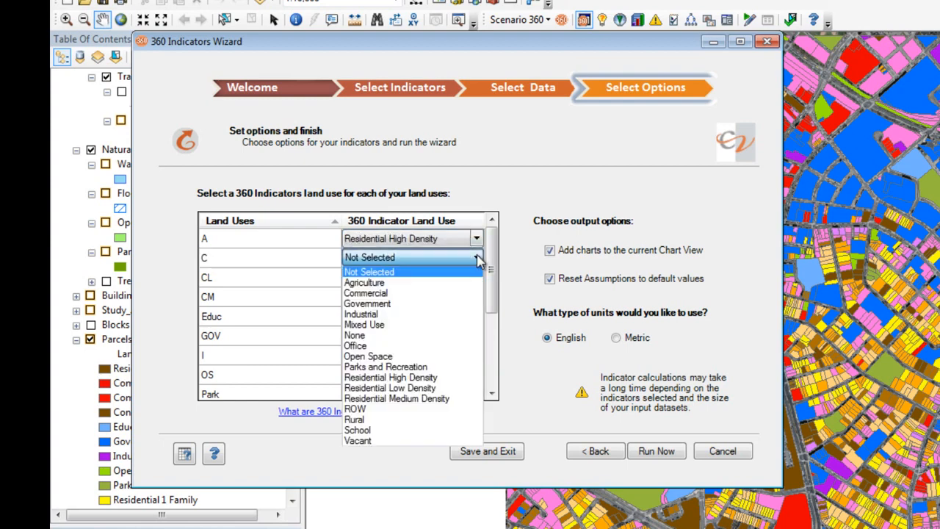
{"action": "left_click", "coordinate": [465, 295]}
Step: Match land use CL to Commercial and land use CM to Residential High Density
{"action": "left_click", "coordinate": [323, 279]}
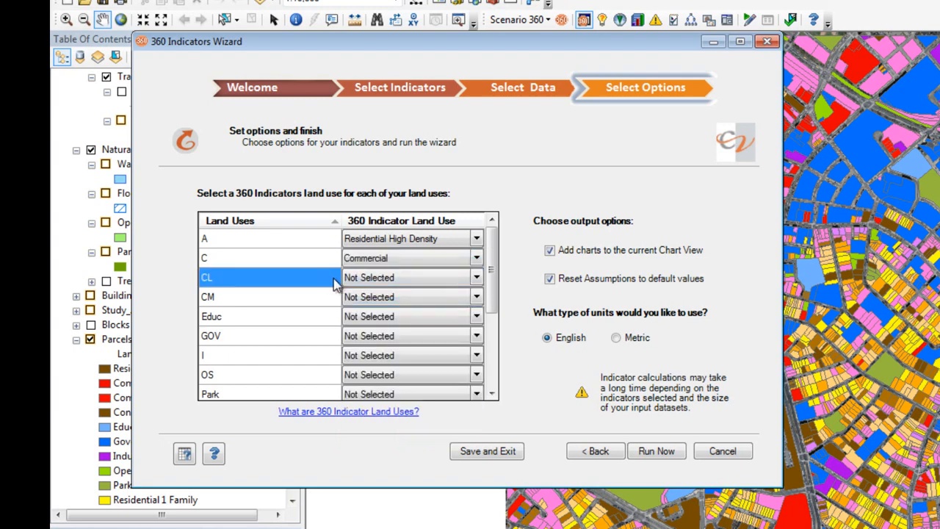
{"action": "left_click", "coordinate": [476, 277]}
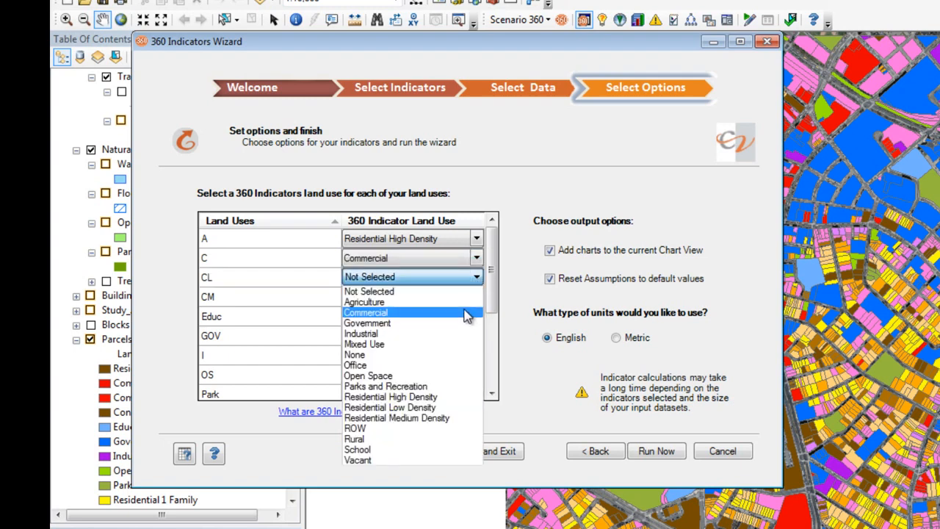
{"action": "left_click", "coordinate": [374, 312]}
{"action": "left_click", "coordinate": [363, 301]}
{"action": "left_click", "coordinate": [477, 298]}
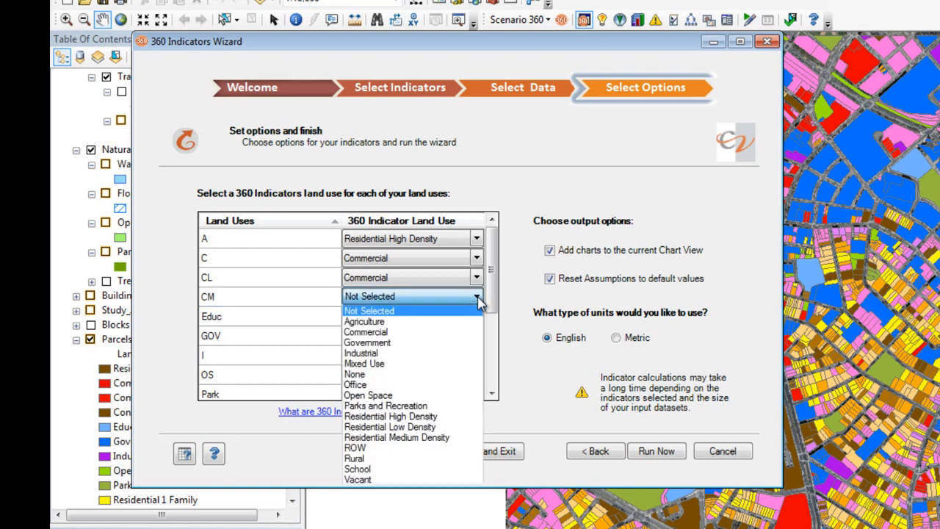
{"action": "left_click", "coordinate": [464, 417]}
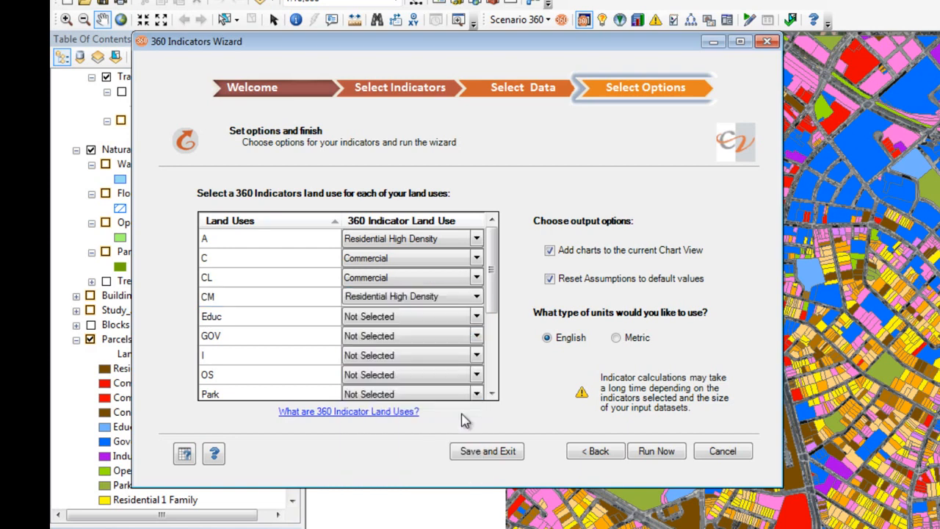
Step: Match the Educ land use to School and the GOV land use to Government
{"action": "left_click", "coordinate": [320, 319]}
{"action": "left_click", "coordinate": [476, 316]}
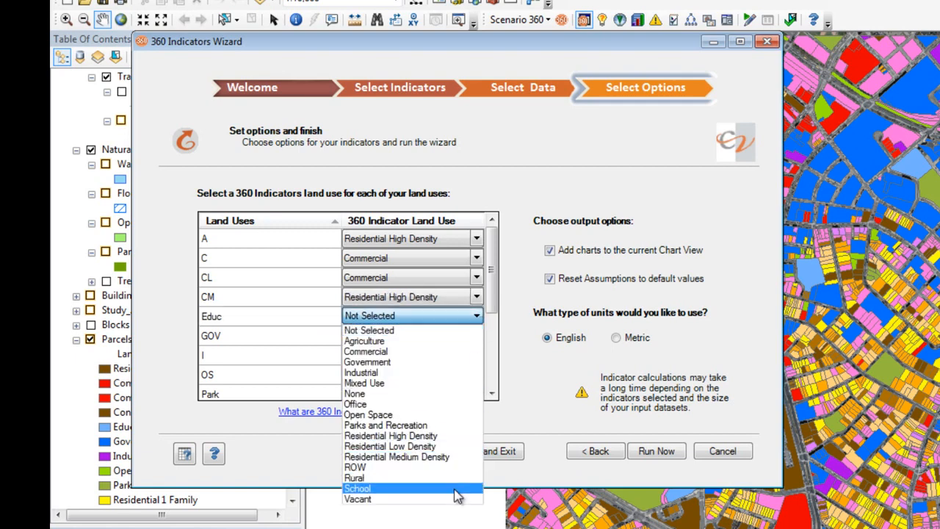
{"action": "left_click", "coordinate": [453, 487]}
{"action": "left_click", "coordinate": [462, 338]}
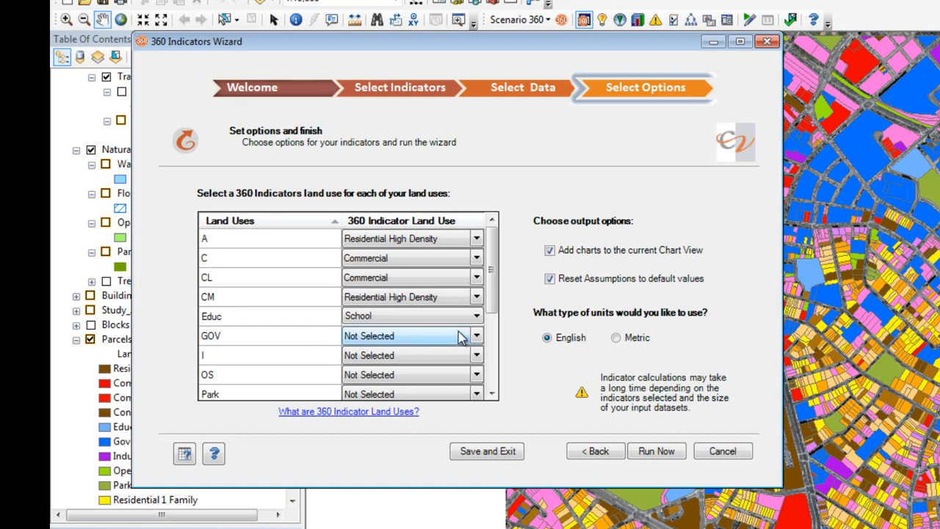
{"action": "left_click", "coordinate": [476, 335]}
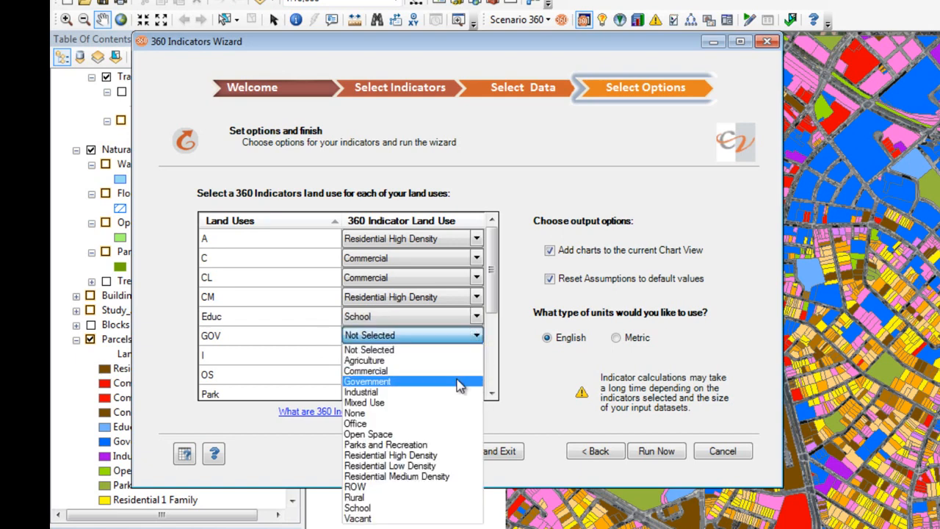
{"action": "left_click", "coordinate": [457, 381]}
Step: Match land use I to Industrial and land use OS to Open Space
{"action": "left_click", "coordinate": [323, 358]}
{"action": "left_click", "coordinate": [476, 358]}
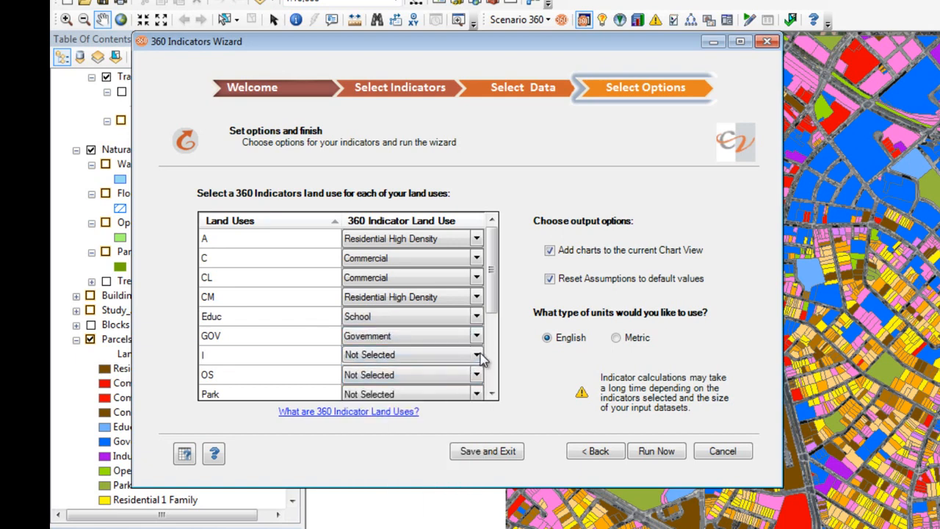
{"action": "left_click", "coordinate": [477, 358]}
{"action": "left_click", "coordinate": [374, 408]}
{"action": "left_click", "coordinate": [398, 376]}
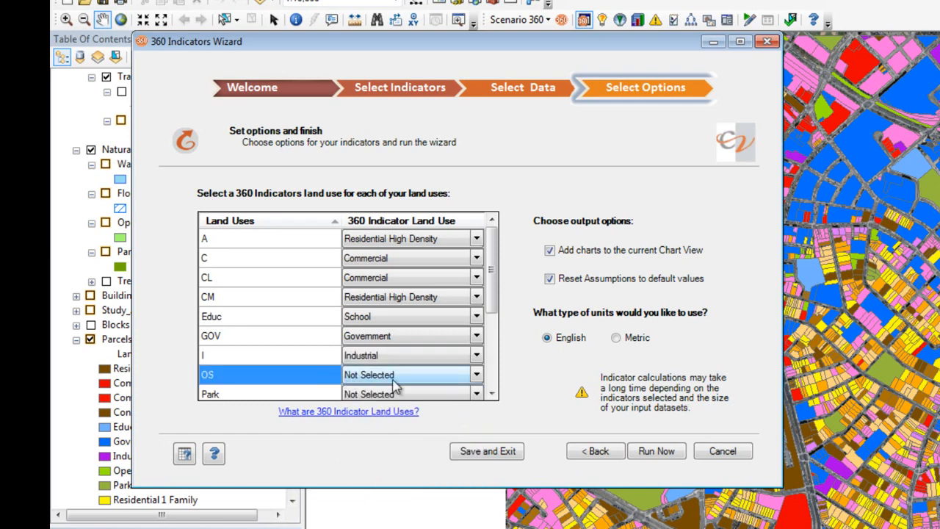
{"action": "left_click", "coordinate": [477, 374]}
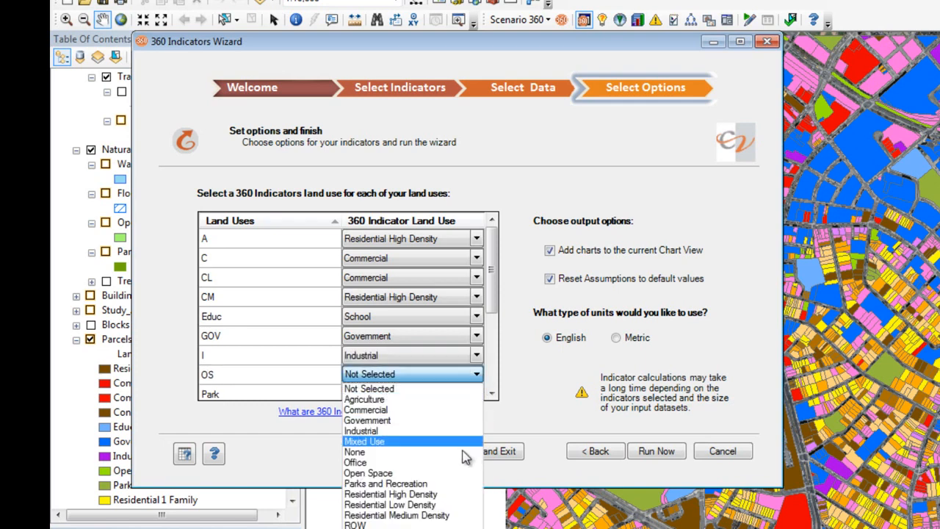
{"action": "left_click", "coordinate": [464, 473]}
Step: Match the Park land use to Parks and Recreation and run the 360 Indicators Wizard
{"action": "left_click", "coordinate": [398, 395]}
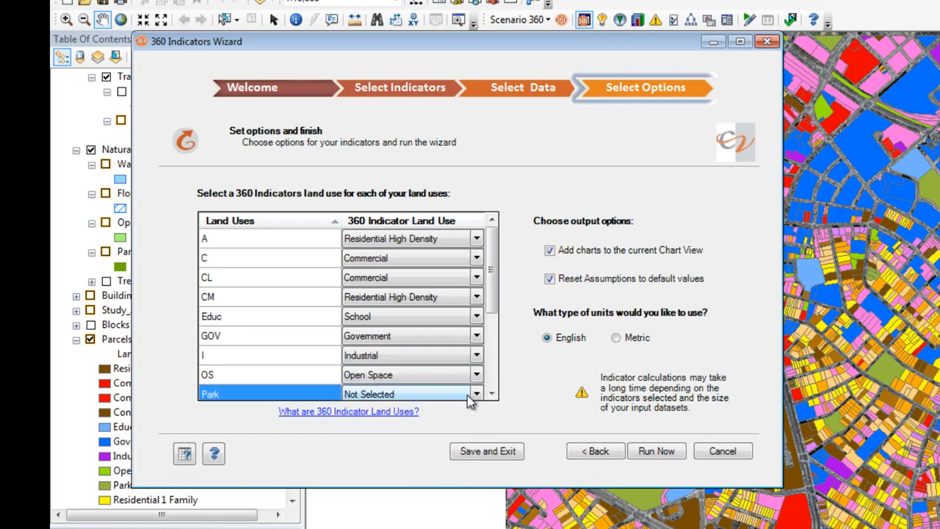
{"action": "left_click", "coordinate": [476, 393]}
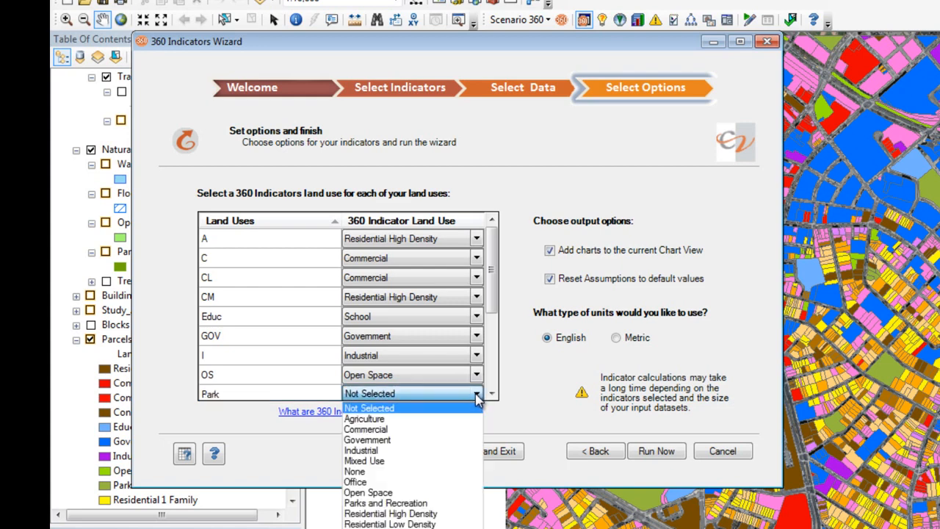
{"action": "left_click", "coordinate": [451, 503]}
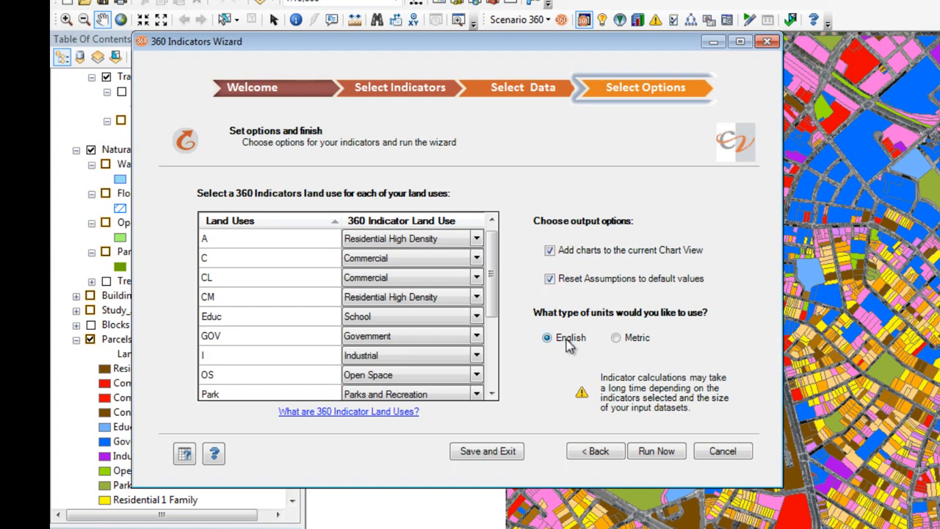
{"action": "left_click", "coordinate": [656, 451]}
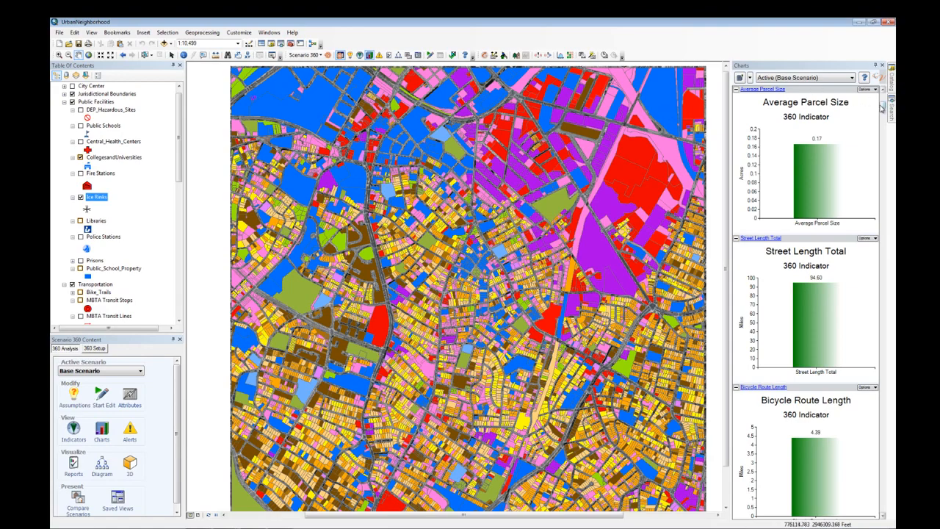
Step: Look through the 360 Indicator charts for the Base Scenario and open the analysis assumptions
{"action": "left_click_drag", "start_coordinate": [884, 107], "coordinate": [882, 141]}
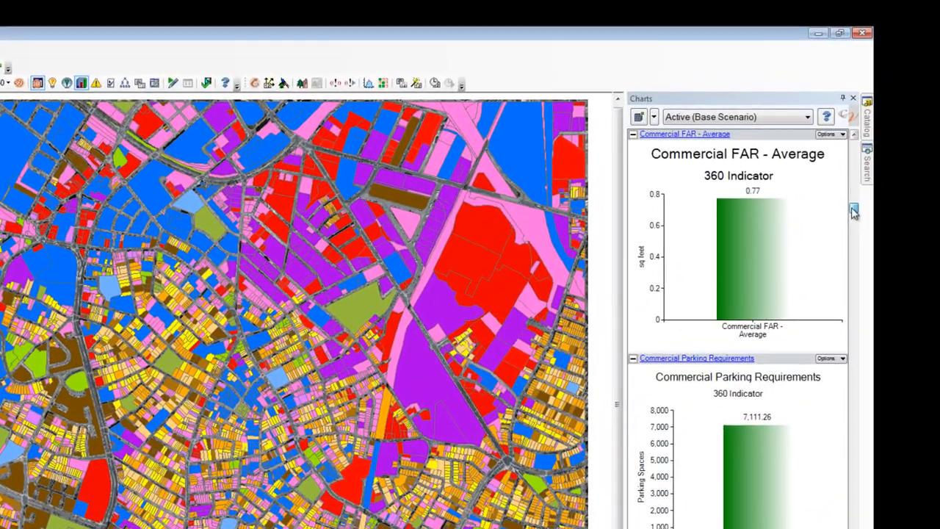
{"action": "left_click_drag", "start_coordinate": [854, 212], "coordinate": [851, 258]}
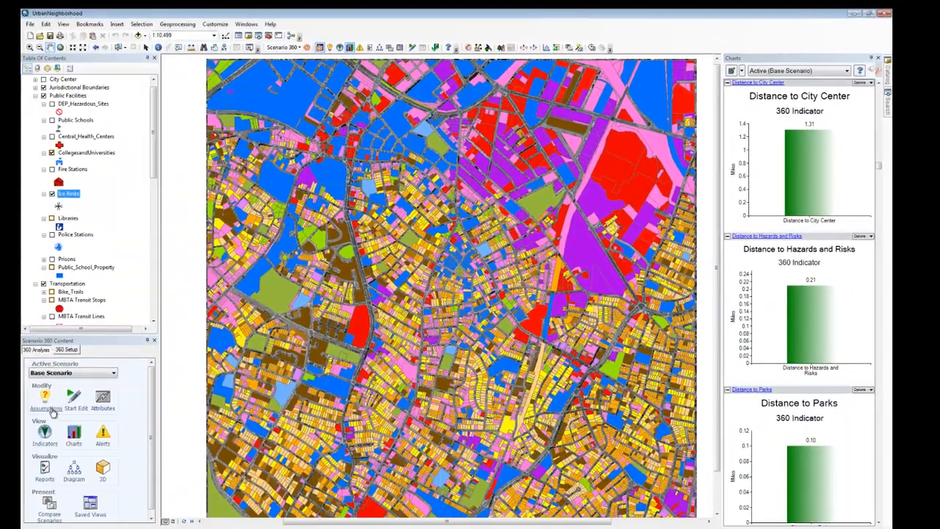
{"action": "left_click", "coordinate": [51, 409]}
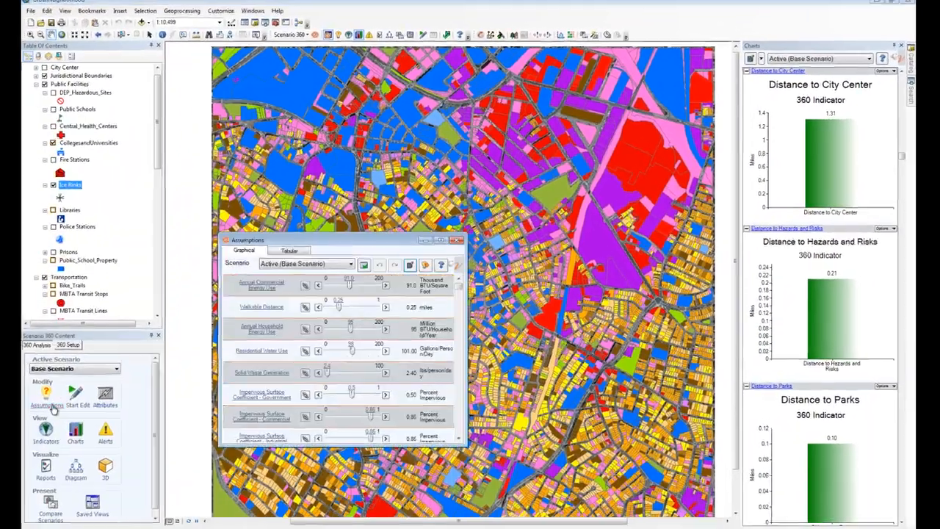